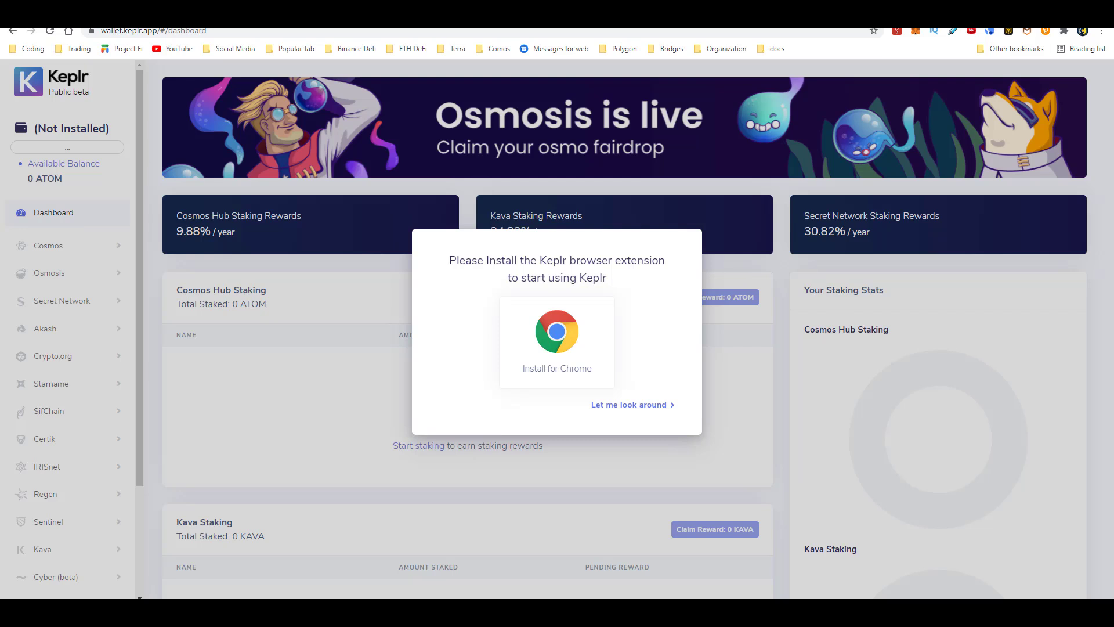
# - Install the Keplr extension from the Chrome Web Store and pin it to the toolbar
pyautogui.click(573, 357)
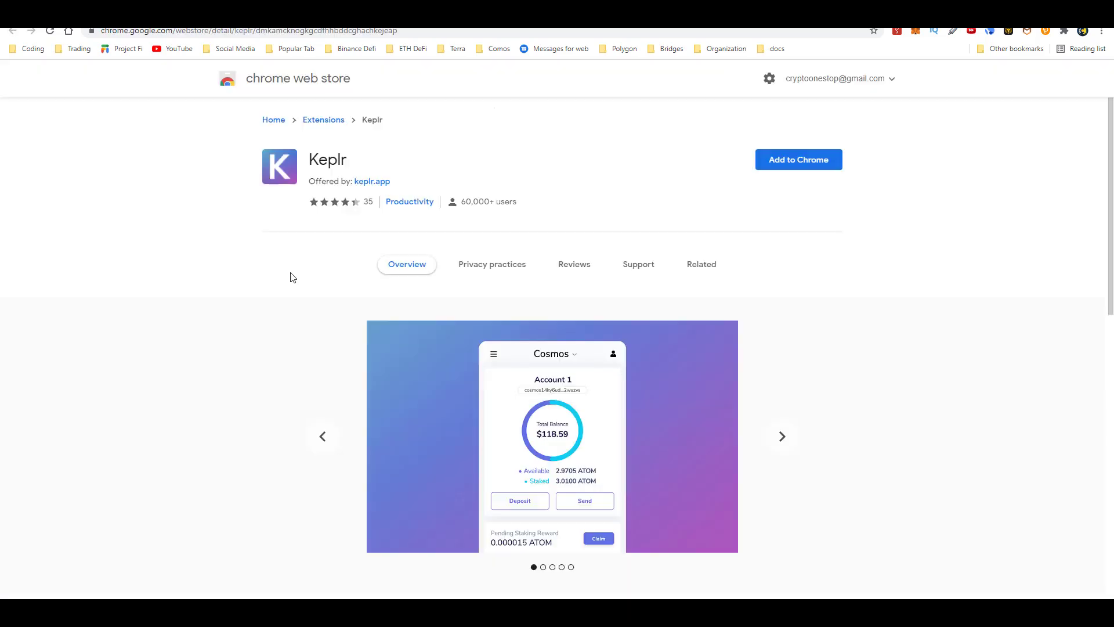
pyautogui.click(798, 160)
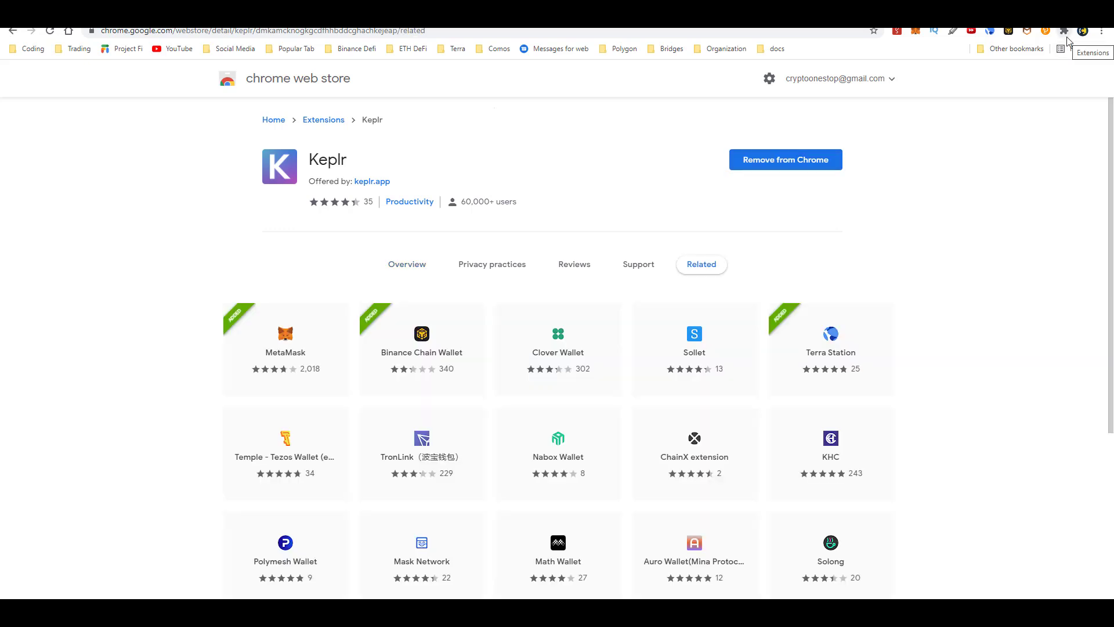
pyautogui.click(1065, 35)
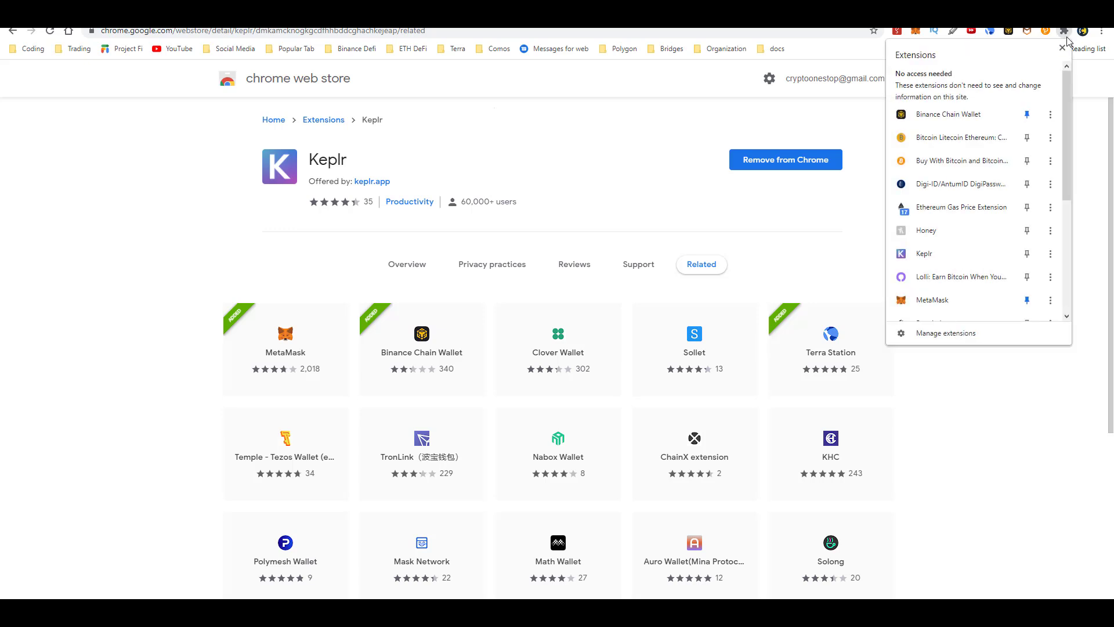
pyautogui.click(1023, 257)
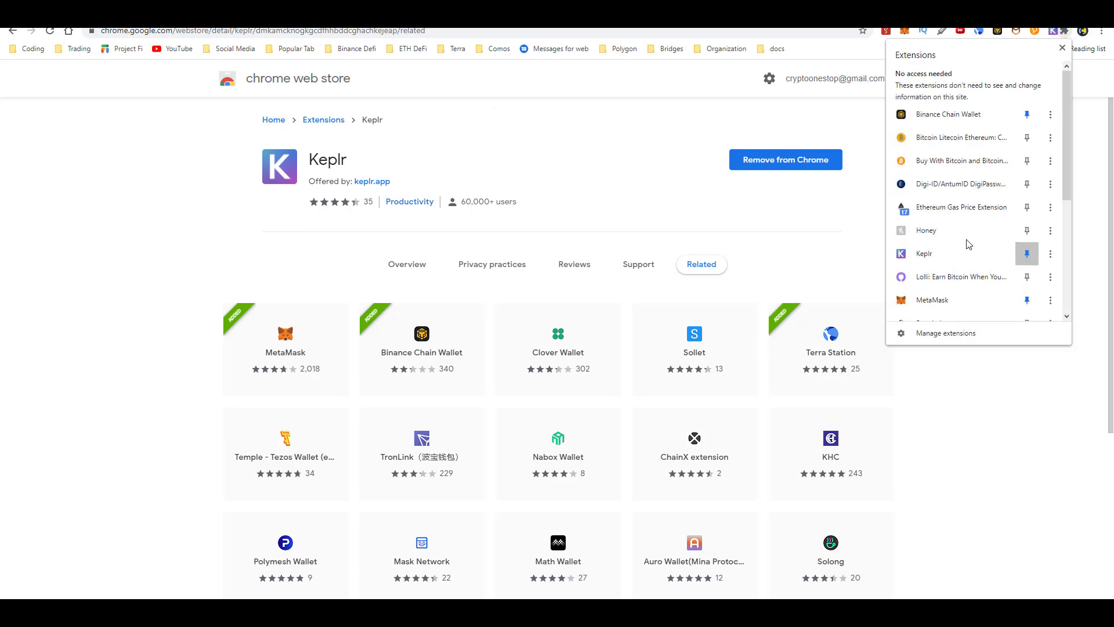
pyautogui.click(840, 213)
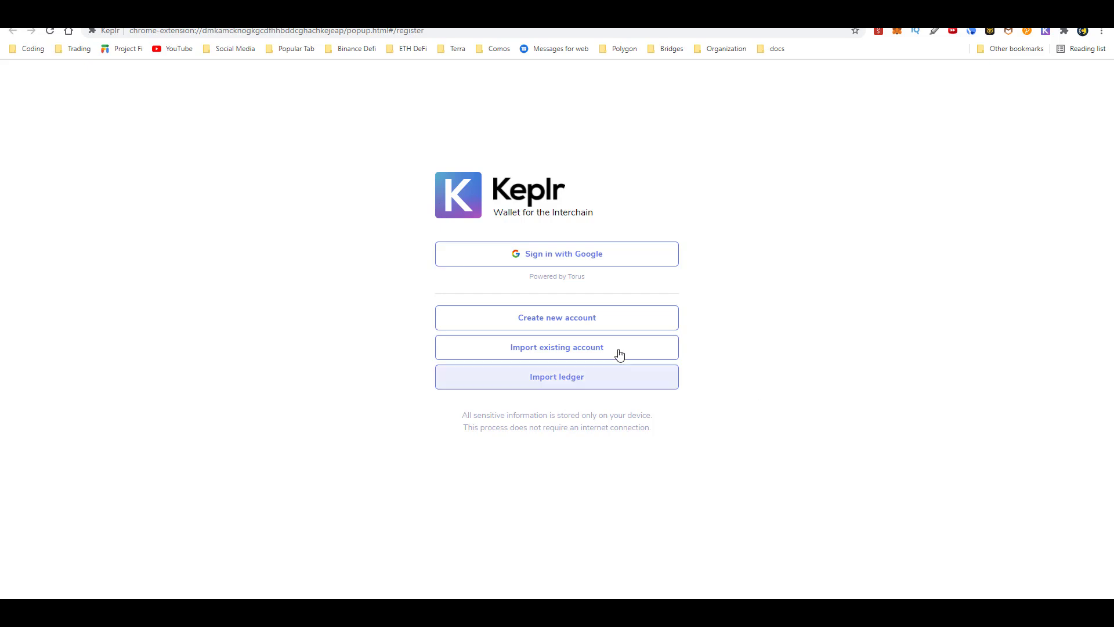
# - Start a new Keplr account with a generated 12-word seed, an account name and password
pyautogui.click(589, 331)
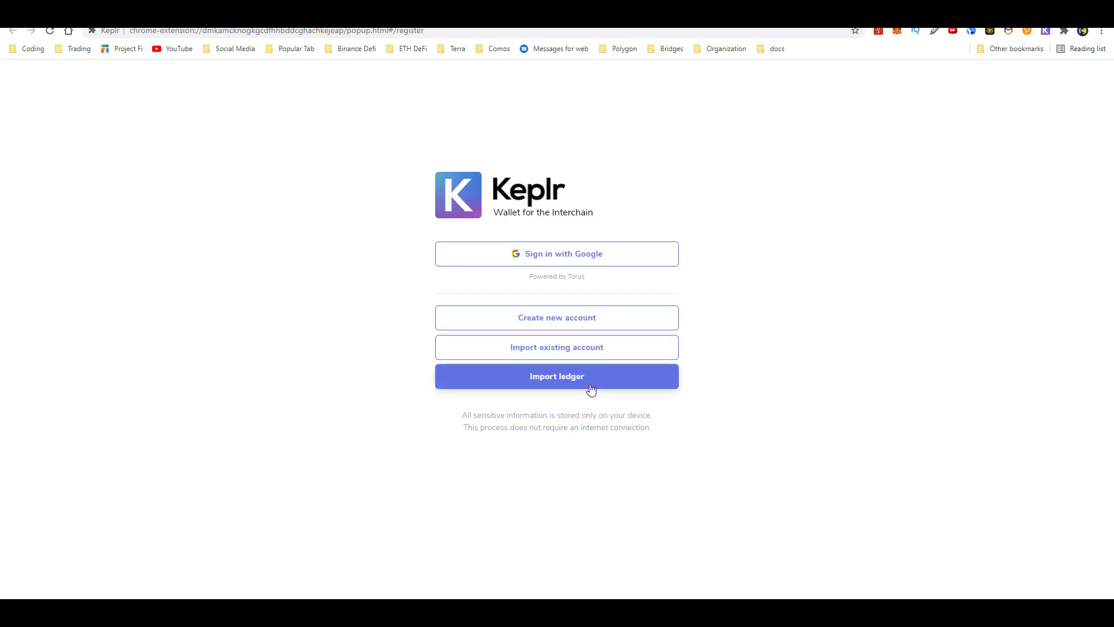
pyautogui.click(494, 323)
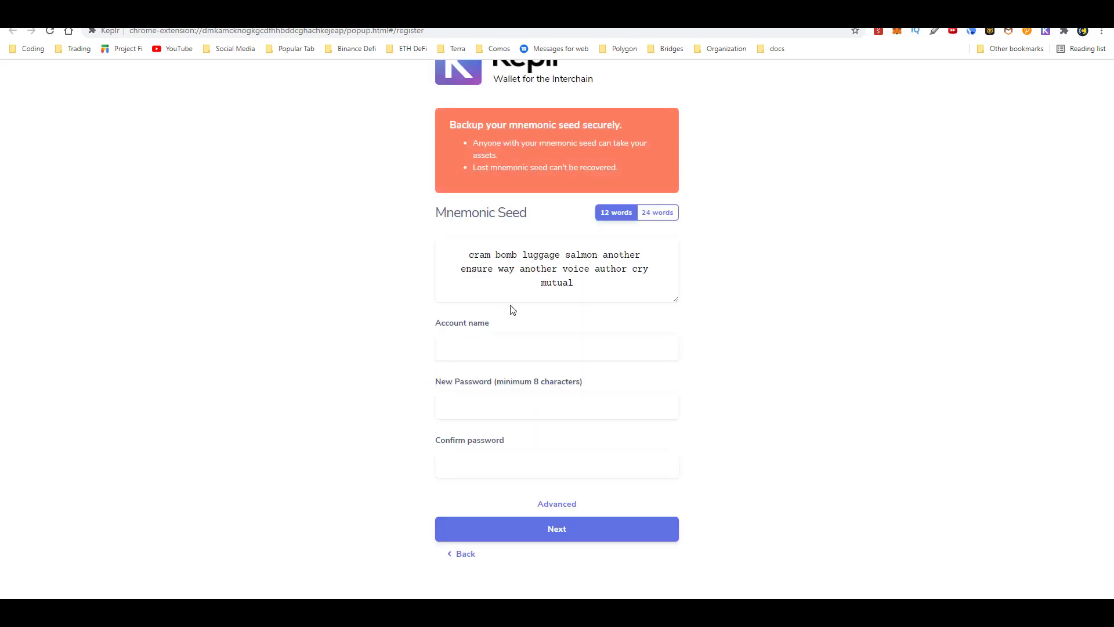
pyautogui.click(660, 216)
pyautogui.click(490, 345)
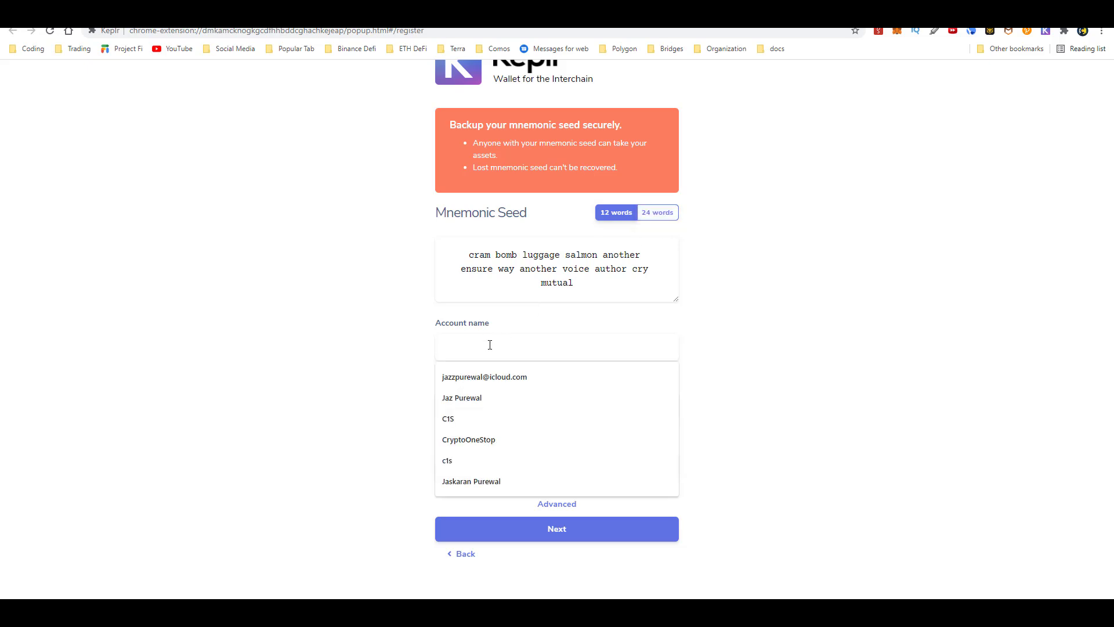
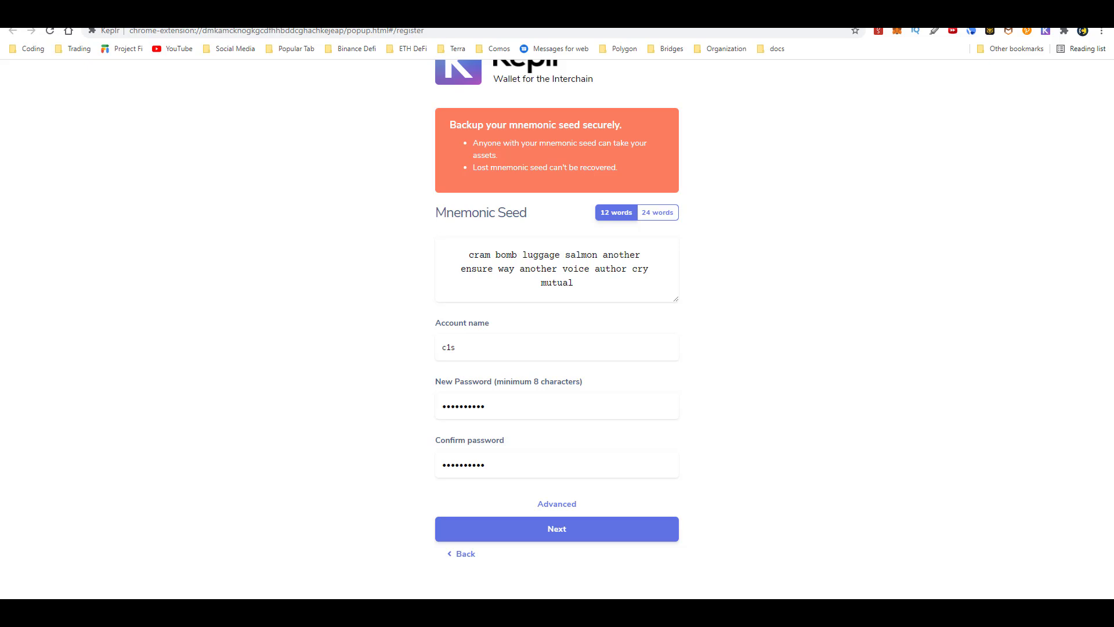
# - Verify the seed phrase words in order, register the new account and finish setup
pyautogui.click(600, 538)
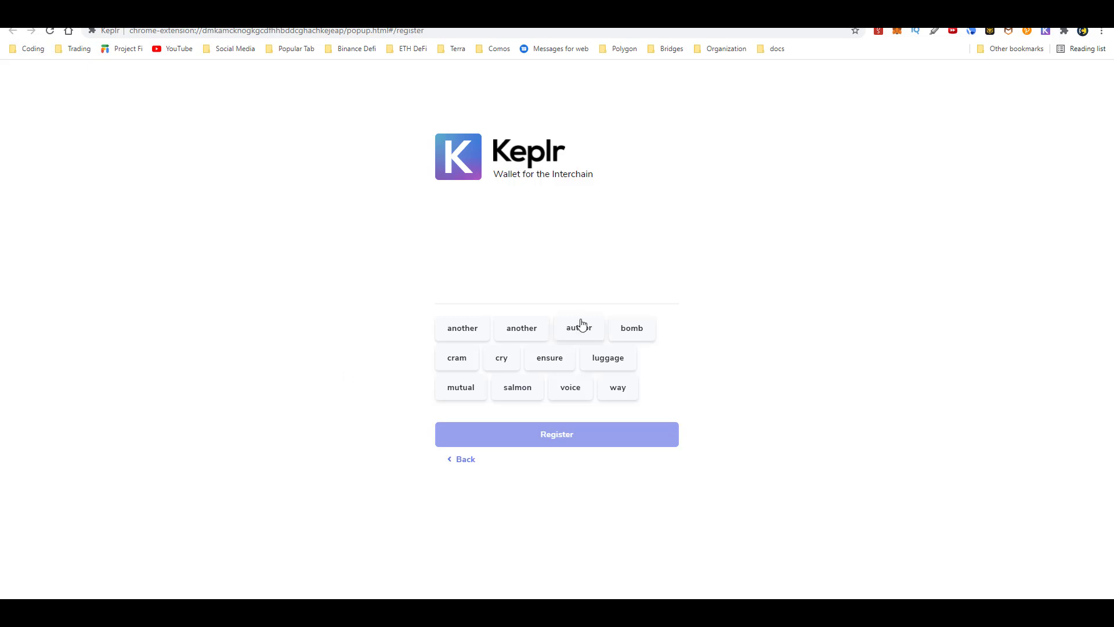
pyautogui.click(458, 360)
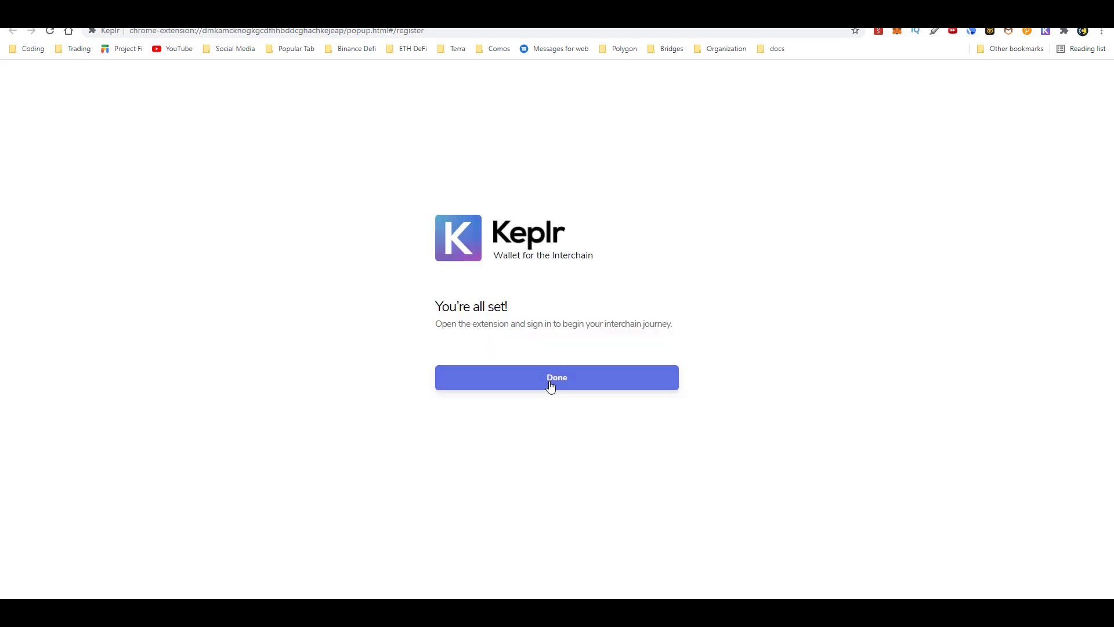
pyautogui.click(551, 385)
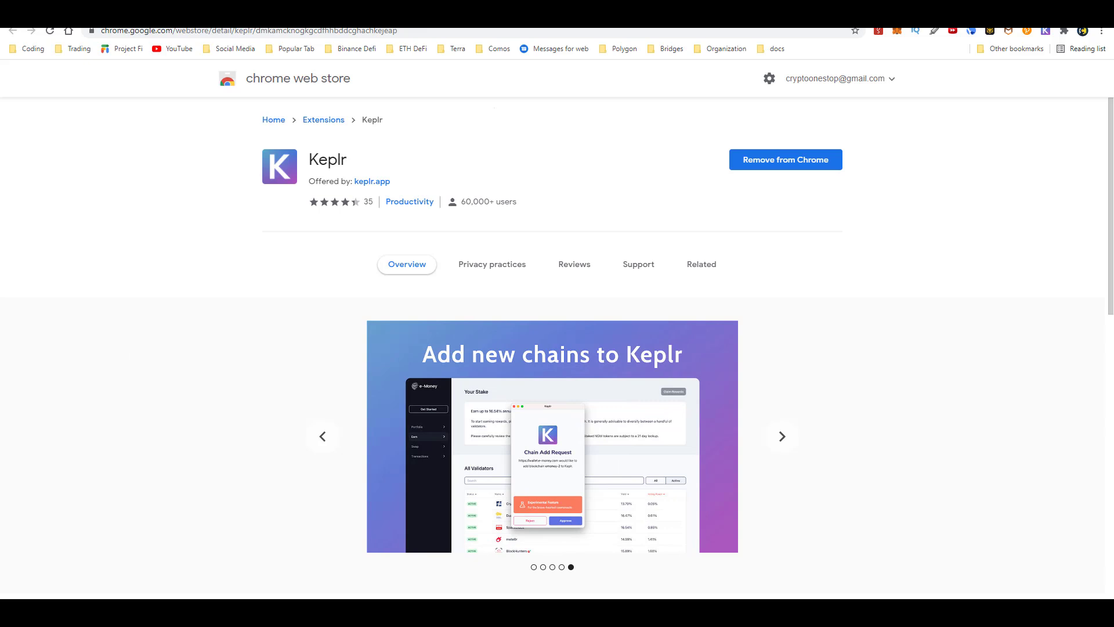
# - Switch the Keplr wallet popup from Cosmos to the Osmosis network
pyautogui.click(1045, 31)
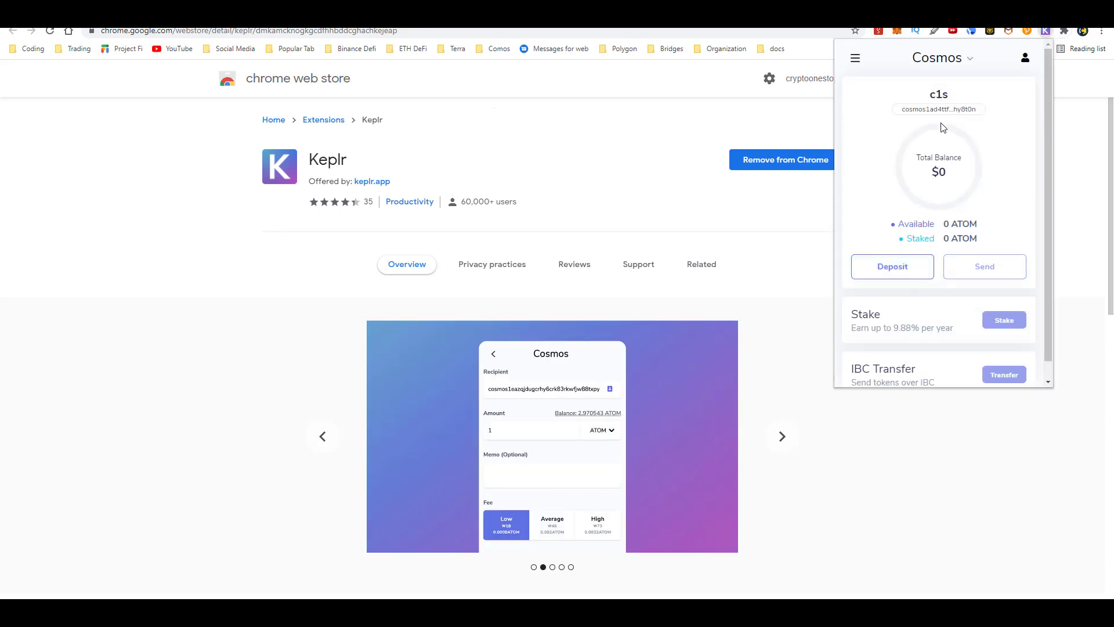
pyautogui.click(921, 68)
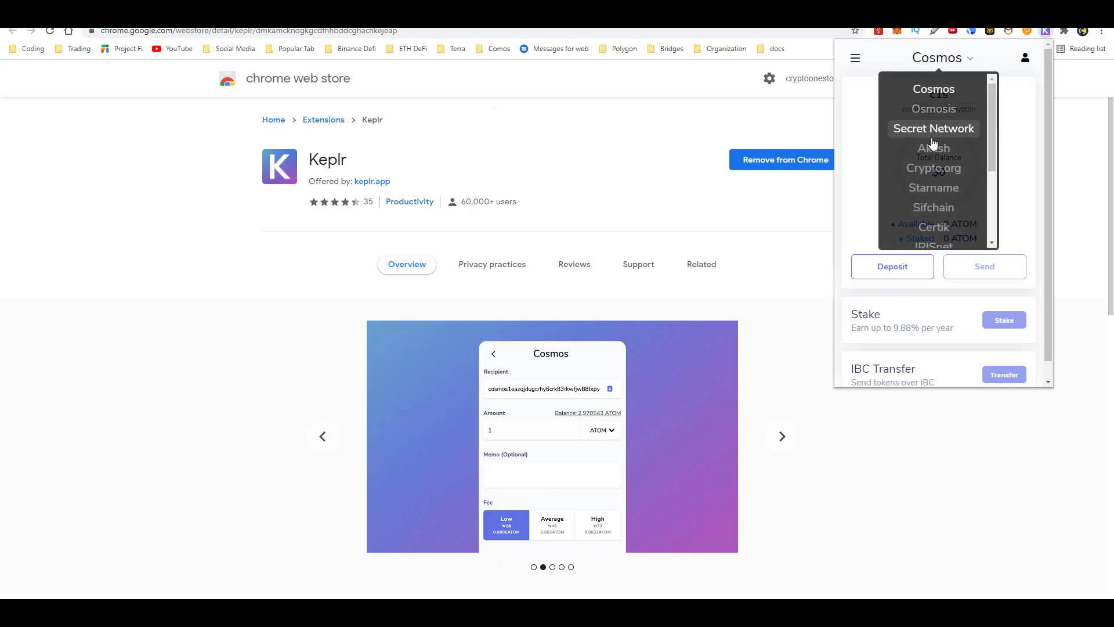
pyautogui.scroll(-2, 932, 137)
pyautogui.scroll(-1, 932, 137)
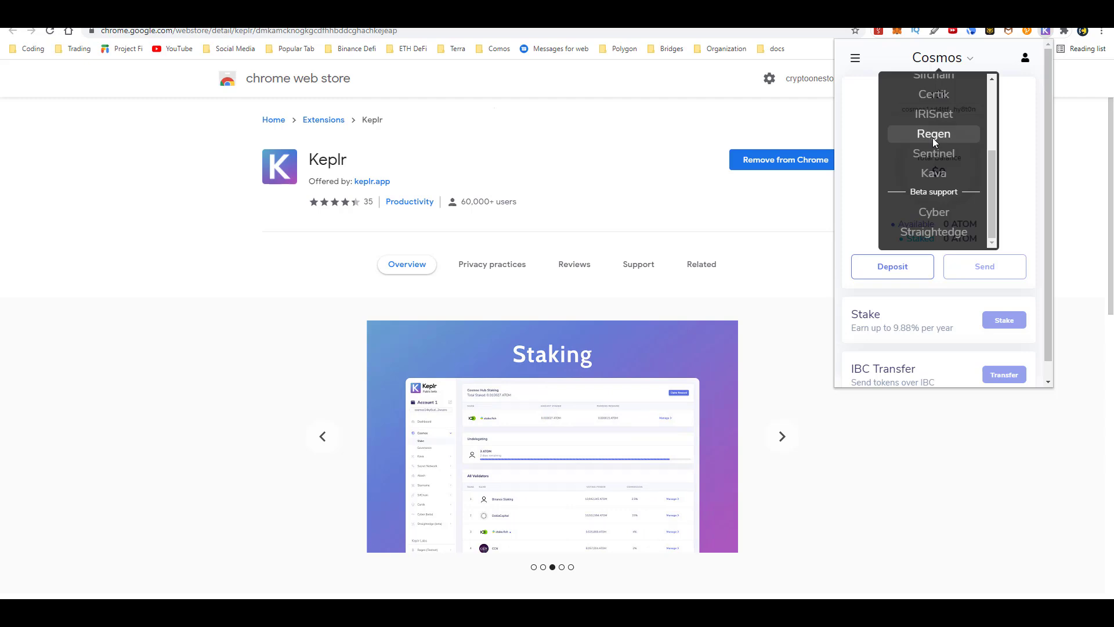
pyautogui.scroll(3, 947, 195)
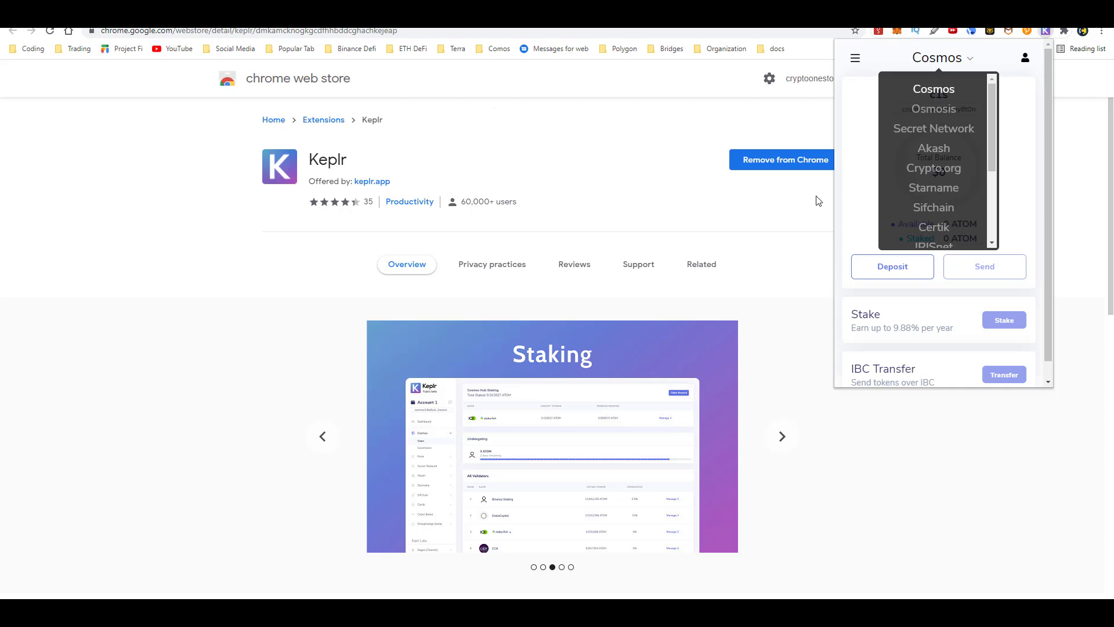
pyautogui.click(952, 108)
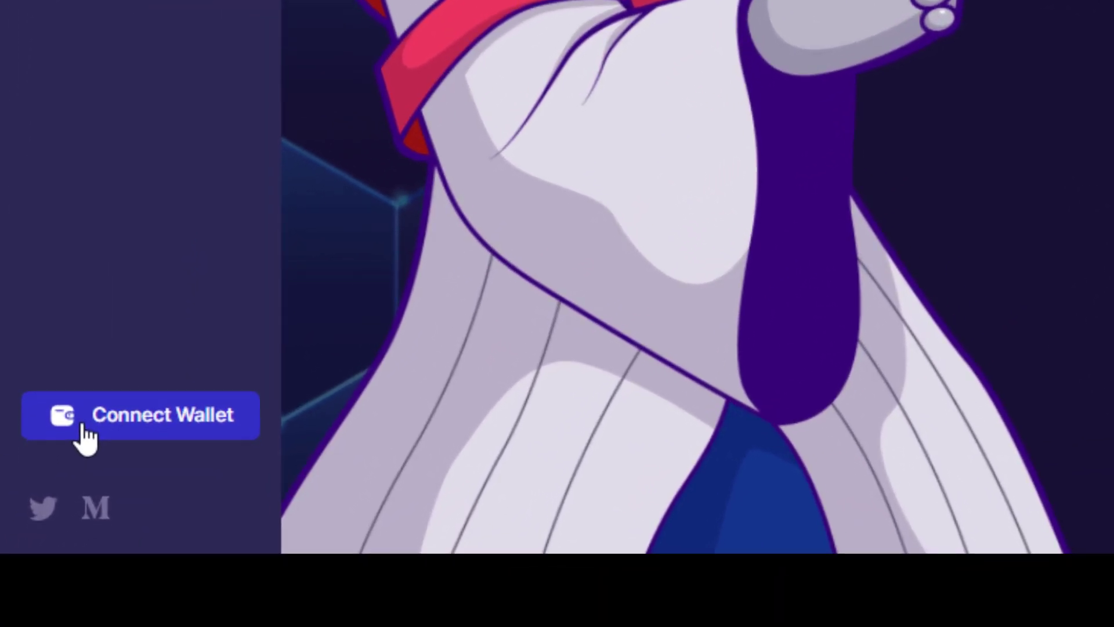
# - Connect the Keplr wallet to the Osmosis app from the left sidebar
pyautogui.click(88, 433)
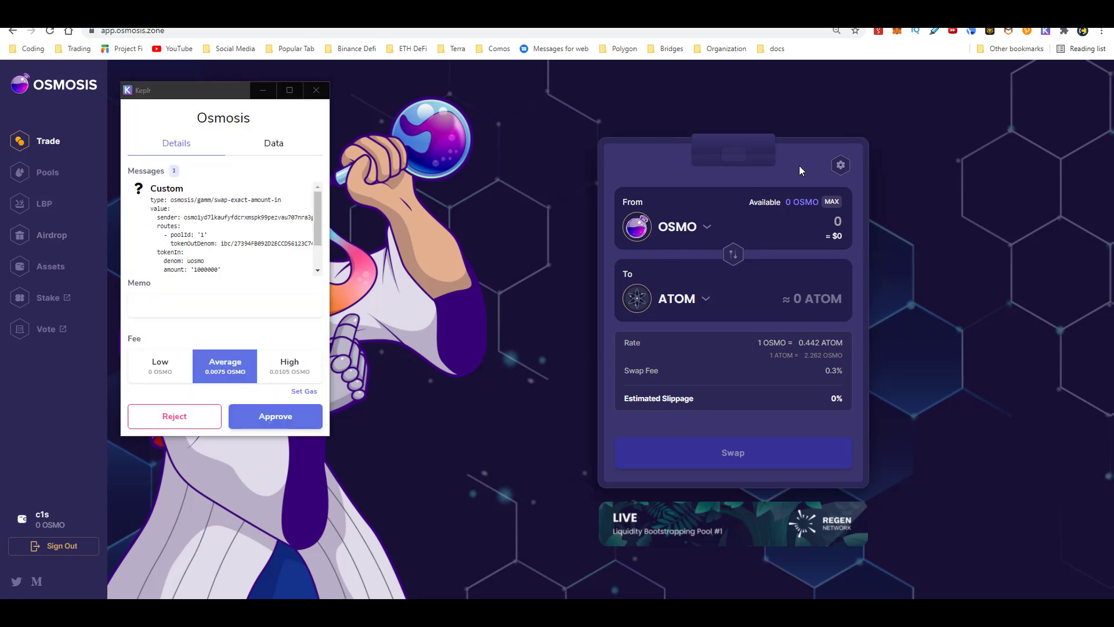
# - Flip the swap to ATOM-to-OSMO and approve the request with the Low 0 OSMO fee
pyautogui.click(733, 254)
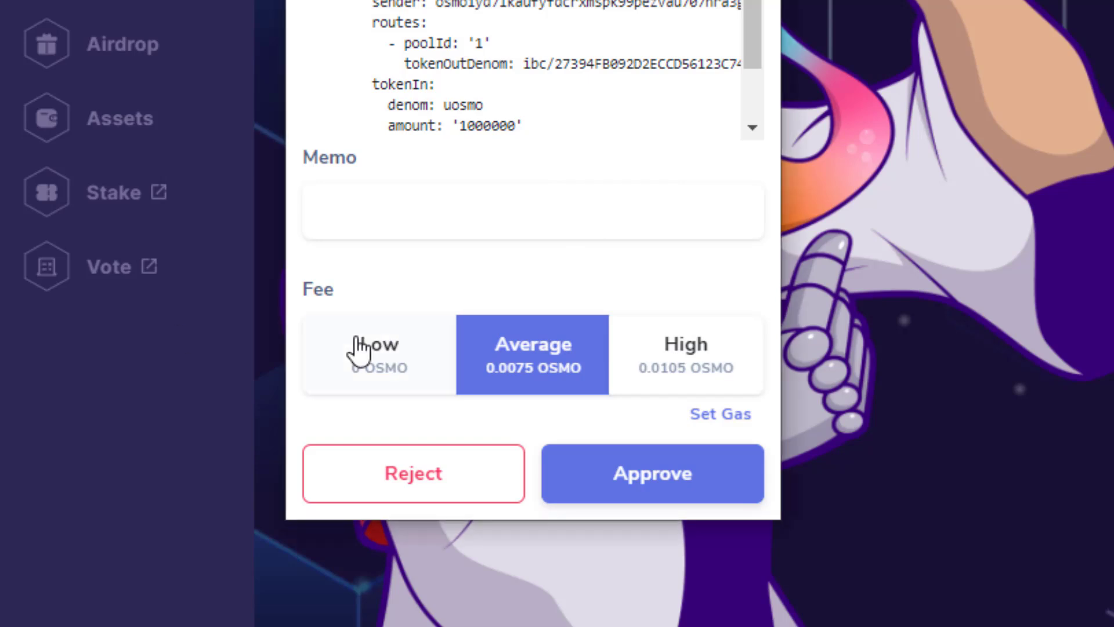
pyautogui.click(360, 347)
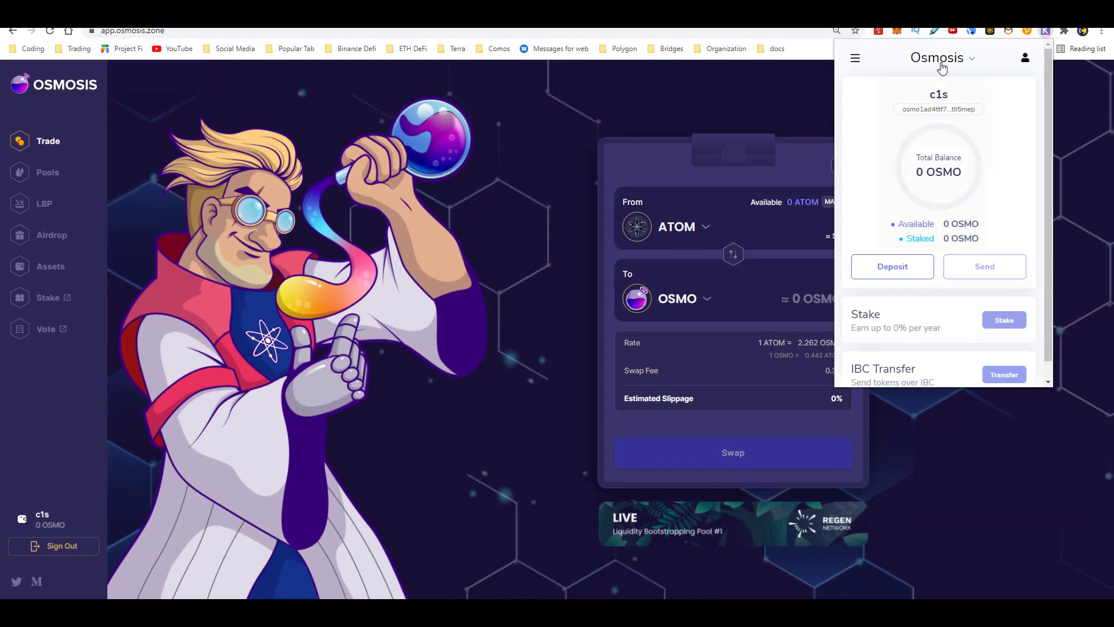
# - Switch Keplr to the Cosmos chain to see its 0 ATOM balance, then close the wallet
pyautogui.click(937, 58)
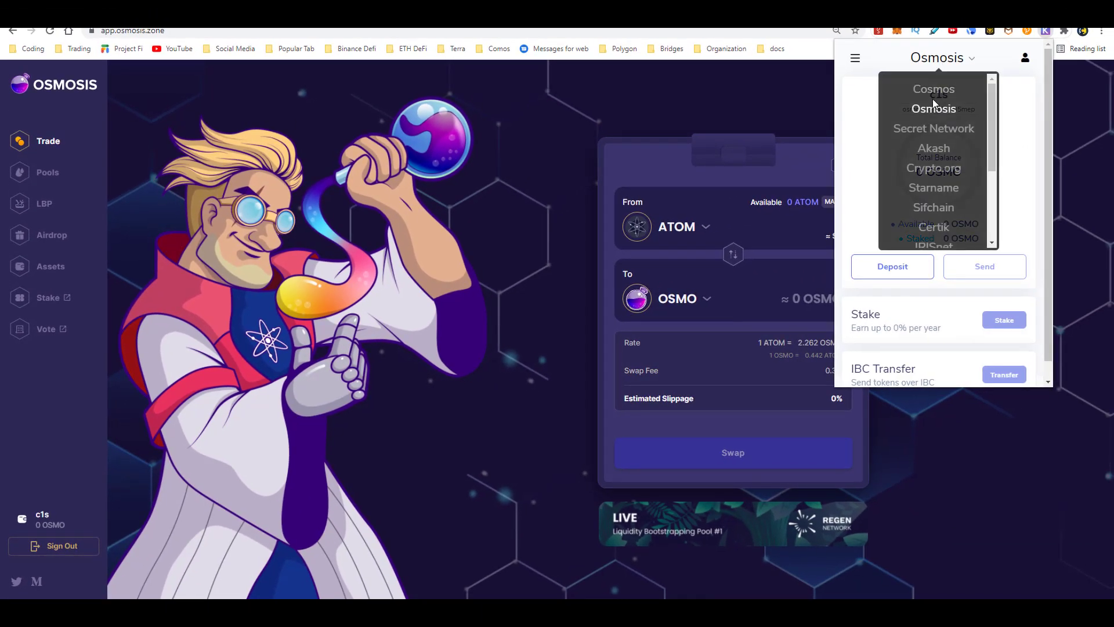
pyautogui.click(934, 87)
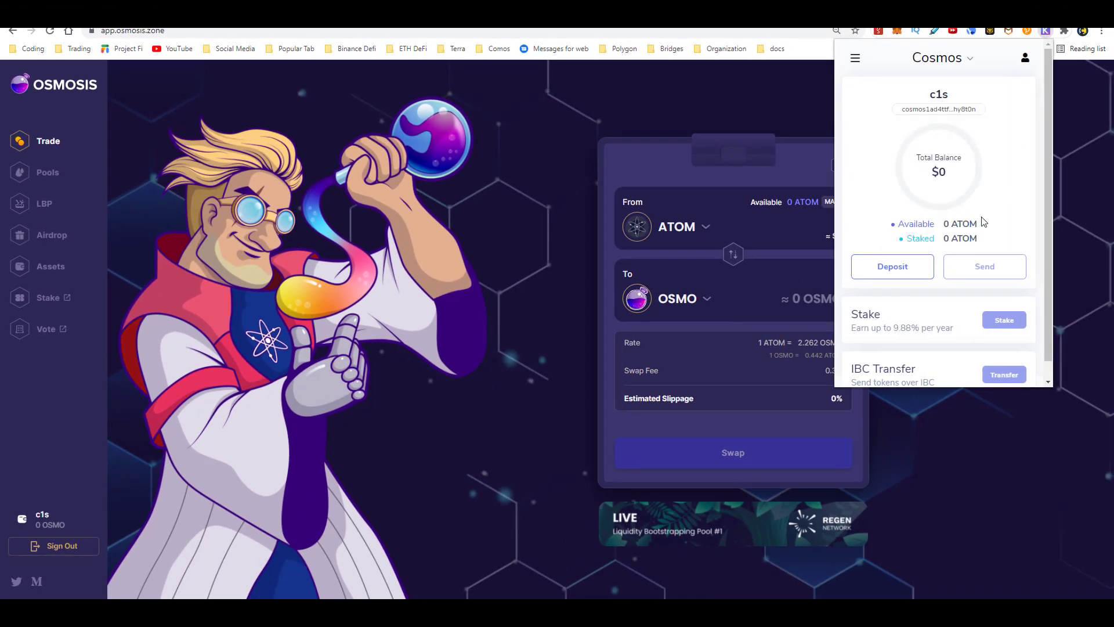
pyautogui.click(699, 273)
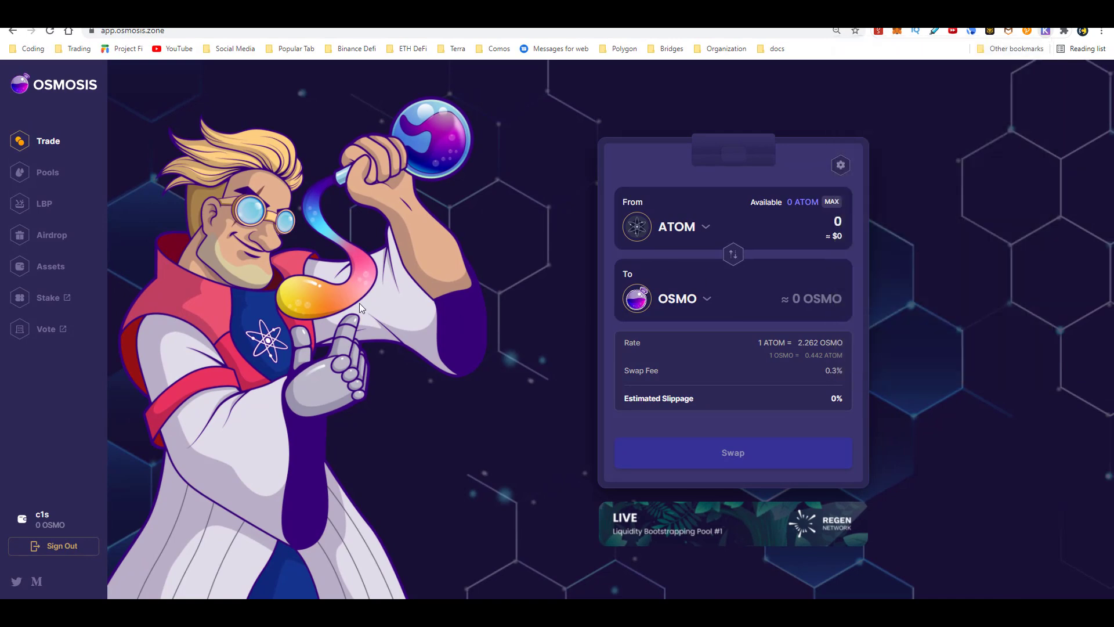
# - On the Osmosis Assets page, start an ATOM IBC deposit, then cancel it
pyautogui.click(65, 273)
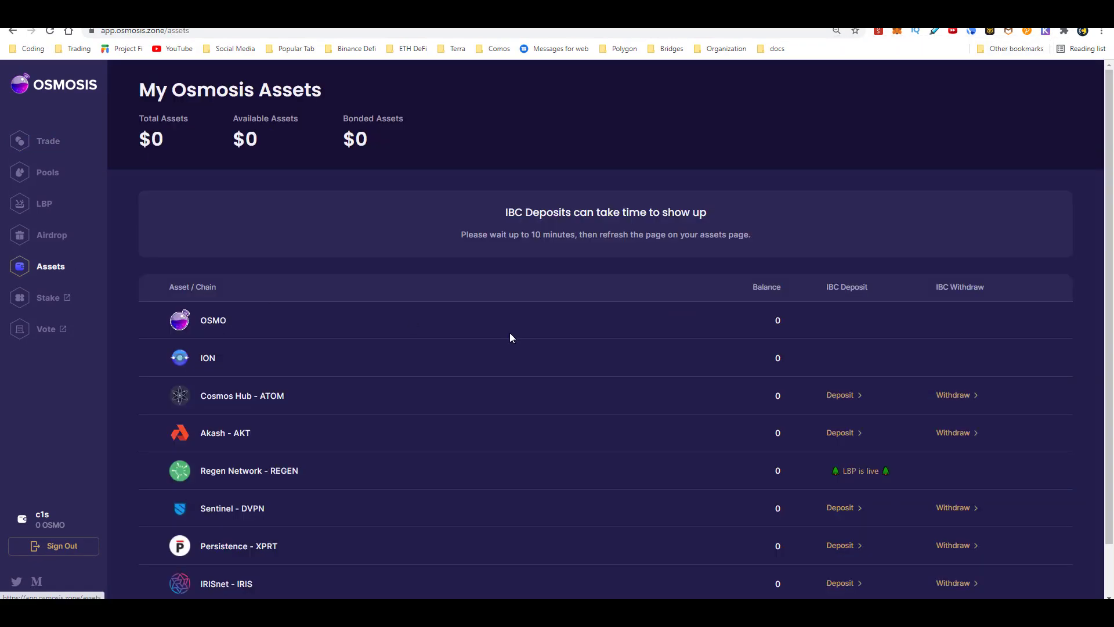
pyautogui.scroll(-1, 558, 344)
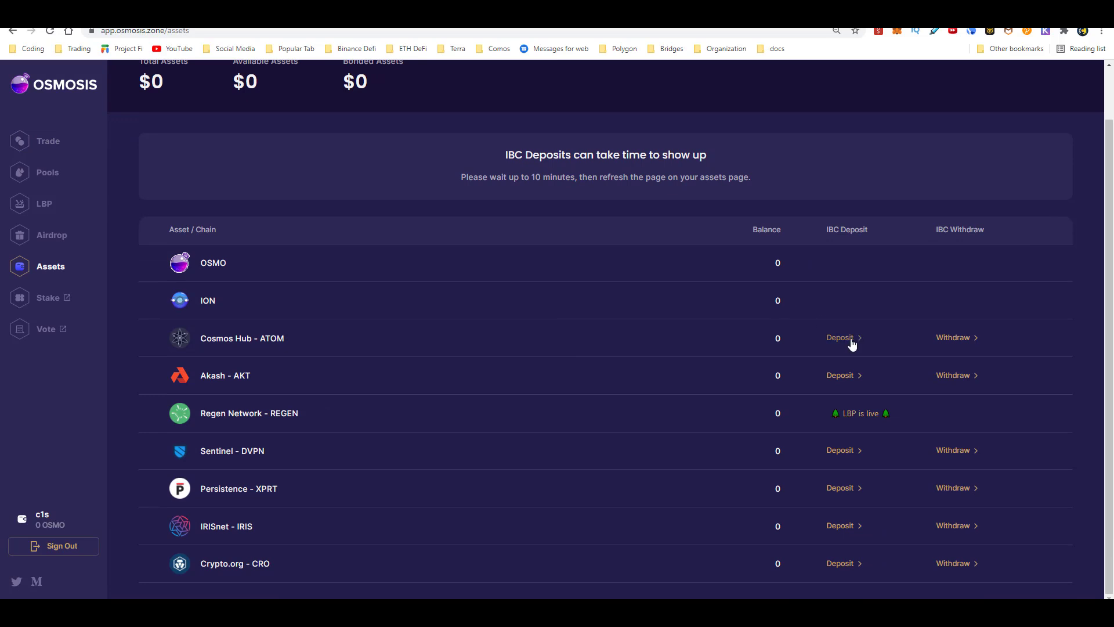
pyautogui.click(848, 337)
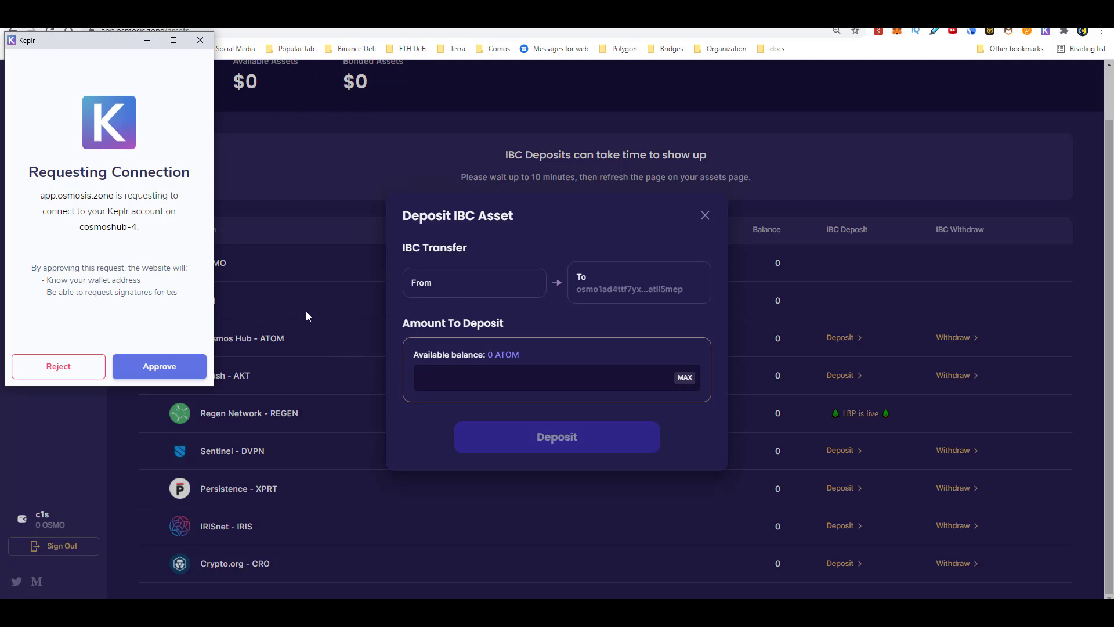
pyautogui.click(333, 292)
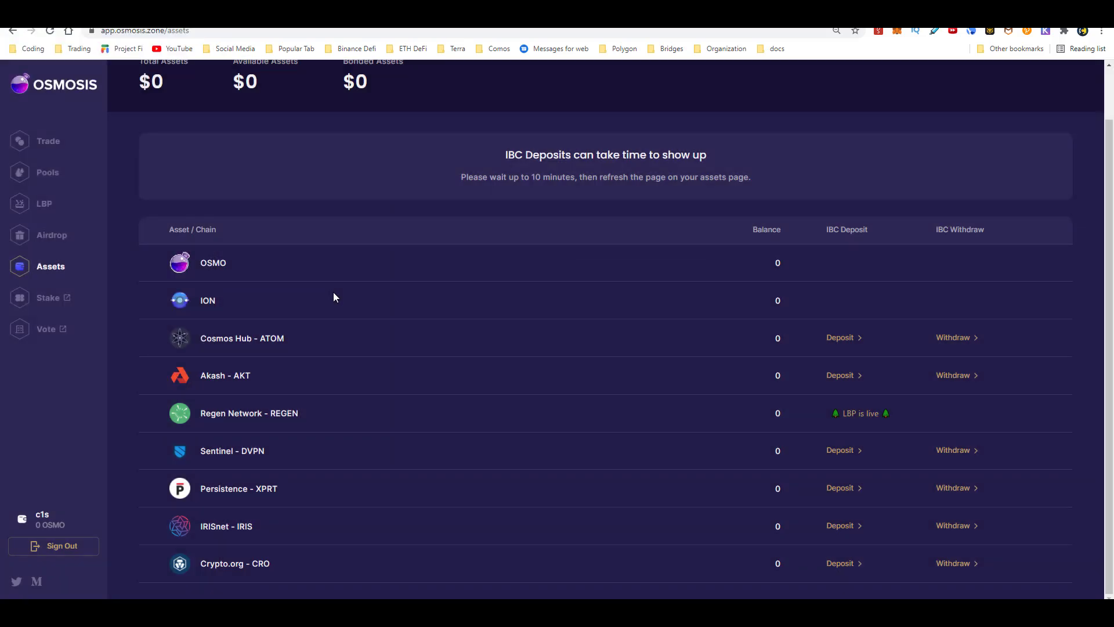
pyautogui.scroll(1, 314, 288)
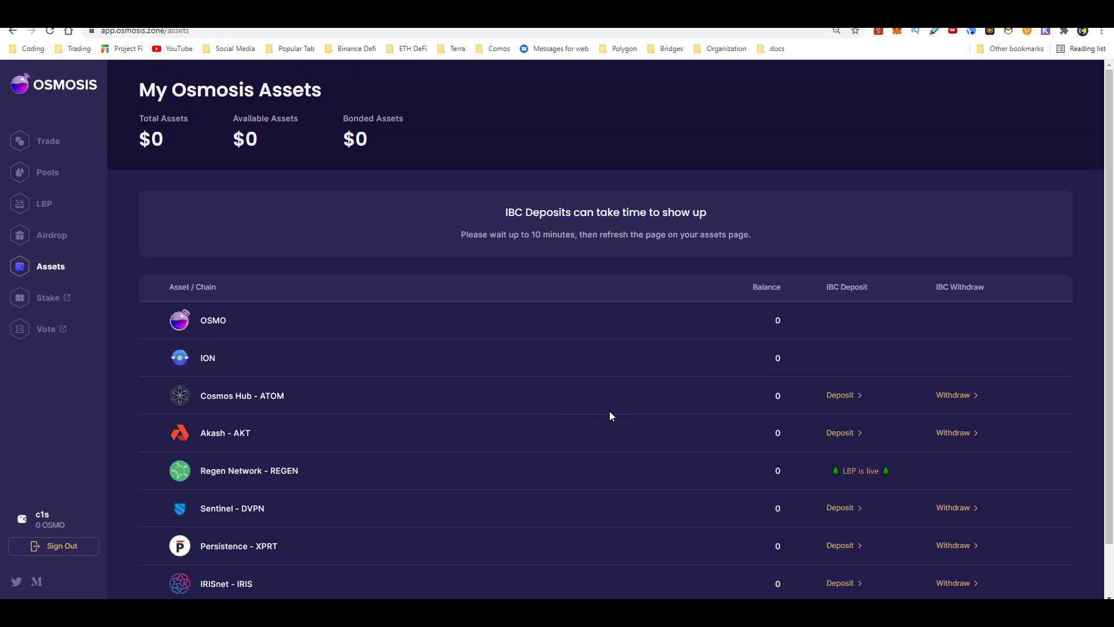
# - Return to the Trade page and switch Keplr back to the Osmosis chain
pyautogui.click(61, 148)
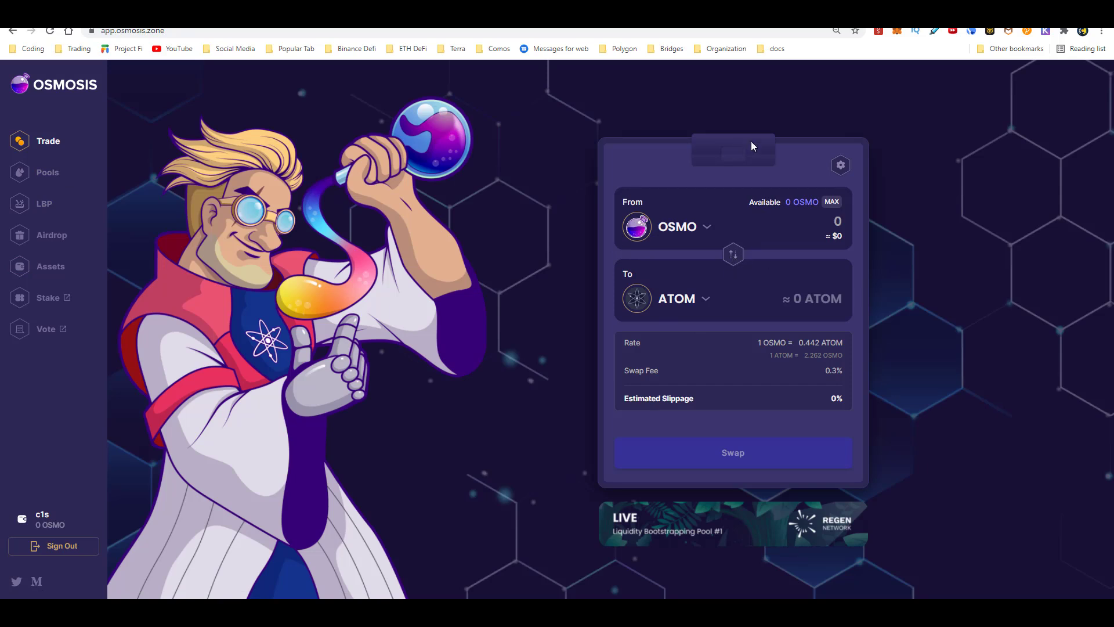
pyautogui.click(1046, 30)
pyautogui.click(940, 57)
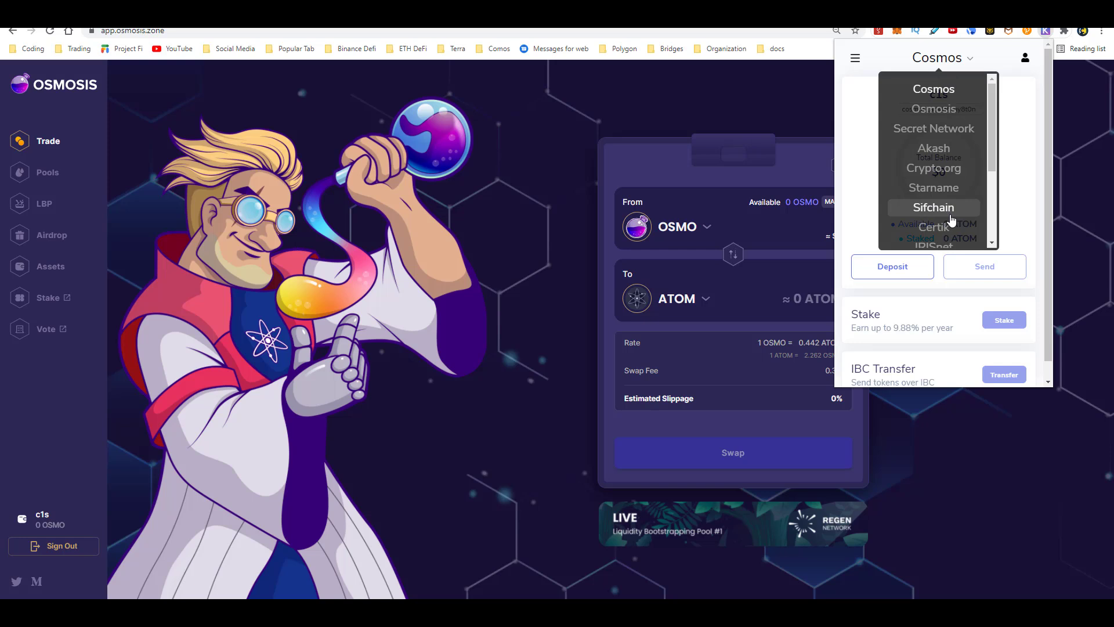
pyautogui.click(934, 110)
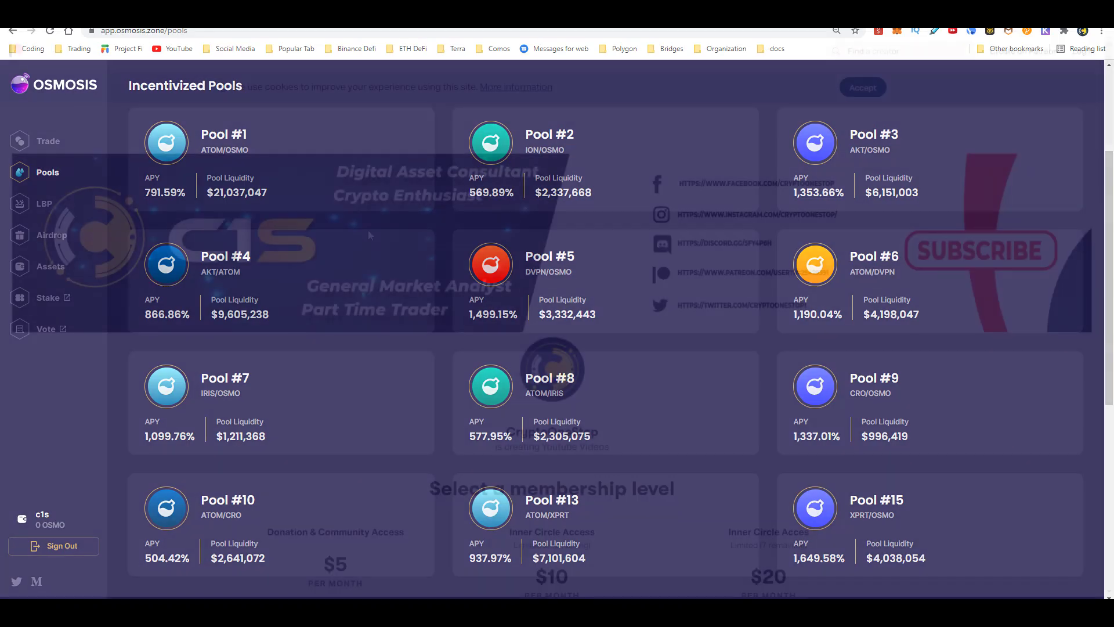
# - Scroll the membership tiers and expand the full benefit lists of the $50 and $20 tiers
pyautogui.scroll(-5, 369, 235)
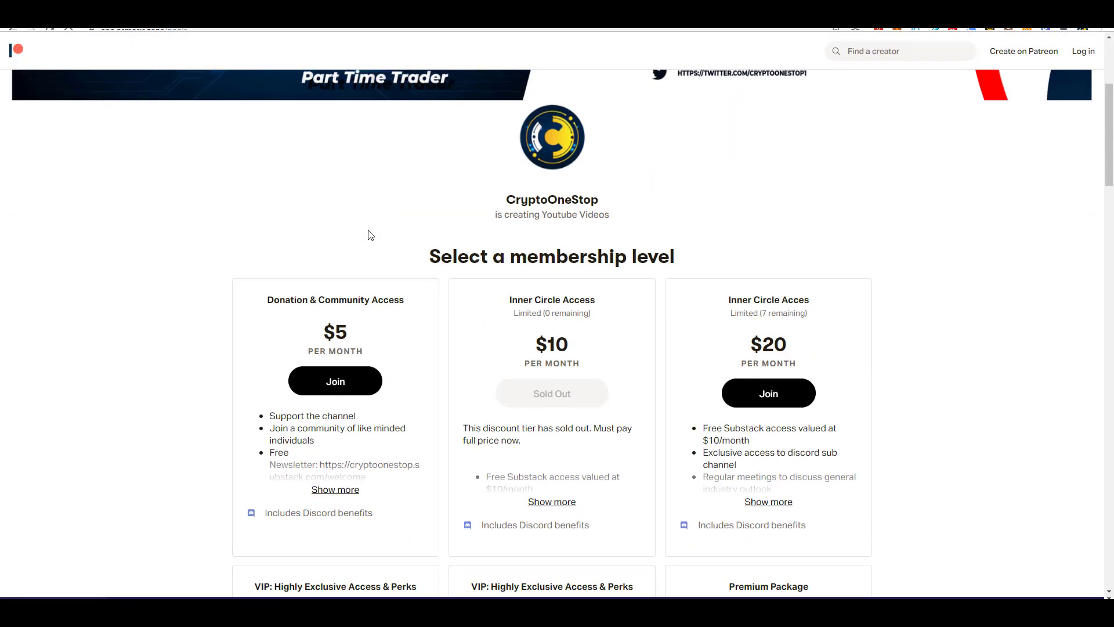
pyautogui.scroll(-3, 369, 235)
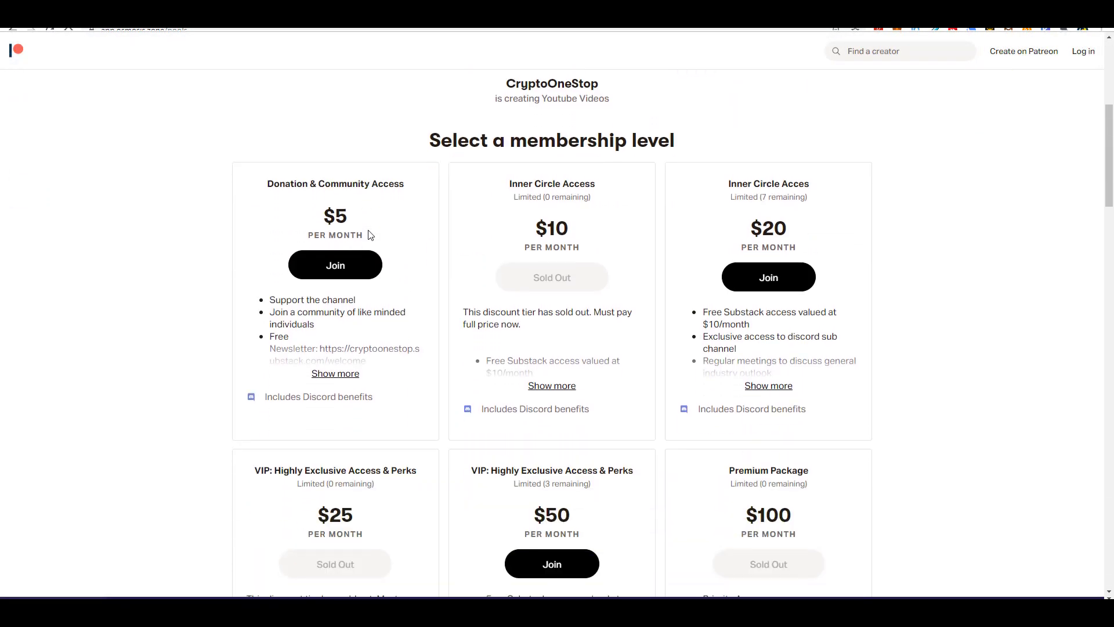
pyautogui.scroll(-2, 369, 235)
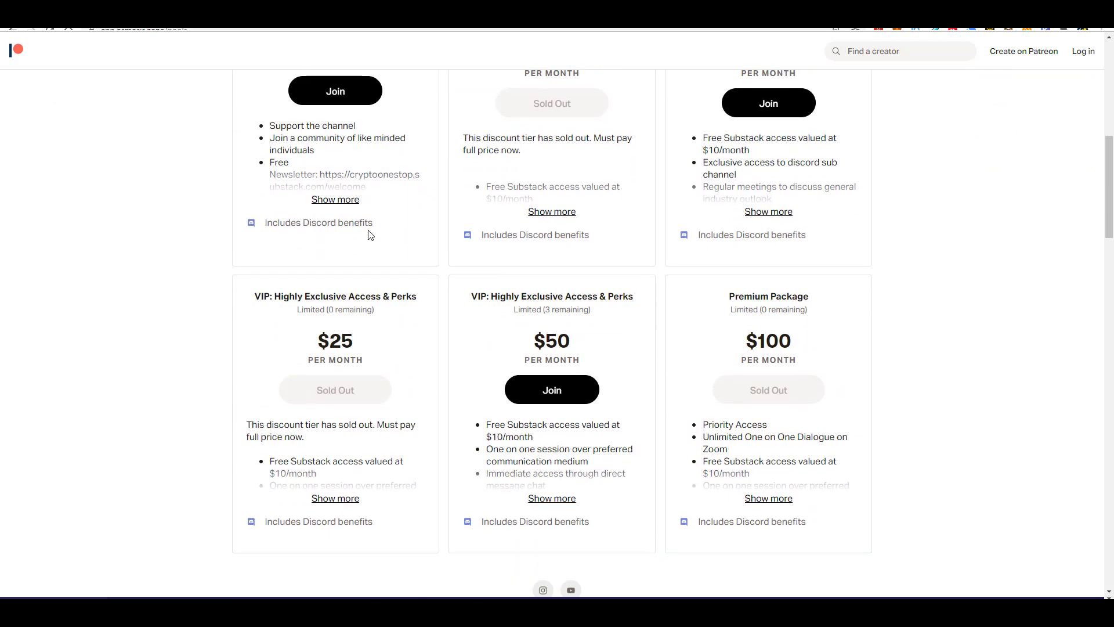
pyautogui.click(566, 499)
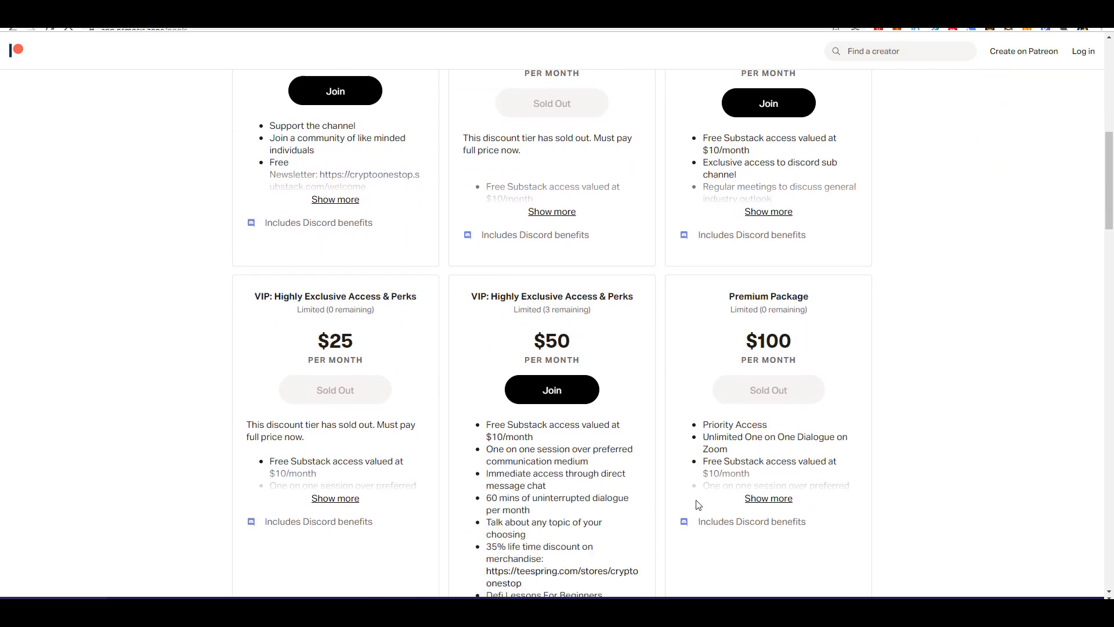
pyautogui.click(775, 214)
pyautogui.scroll(-3, 770, 219)
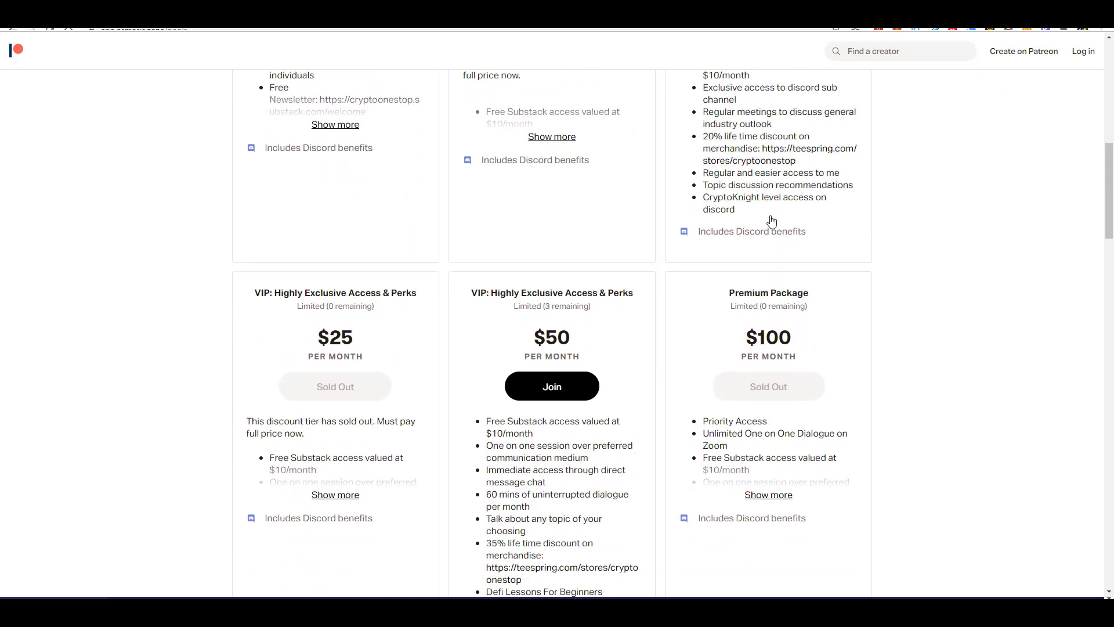